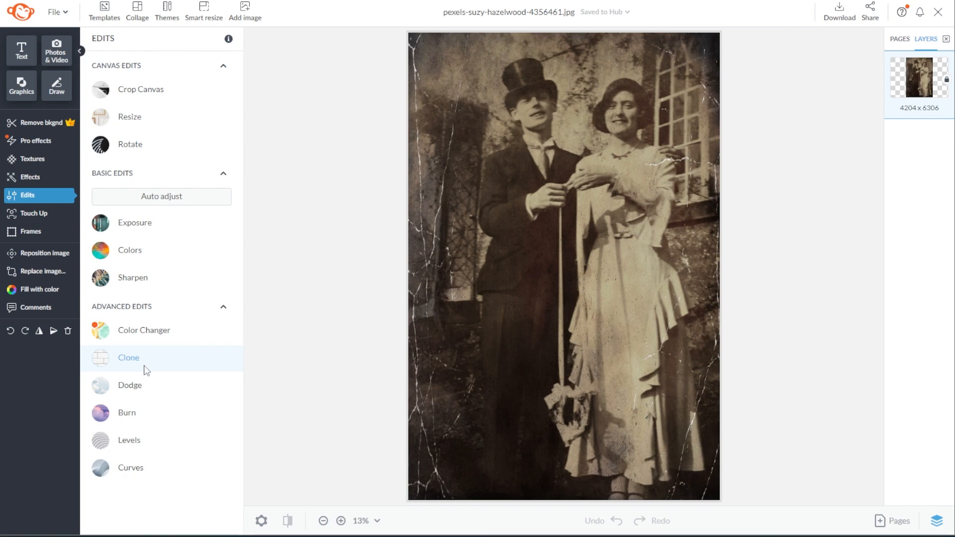
Open the Clone tool from Advanced Edits, starting at size 30, hardness 50% and strength 100%
{"action": "left_click", "coordinate": [128, 357]}
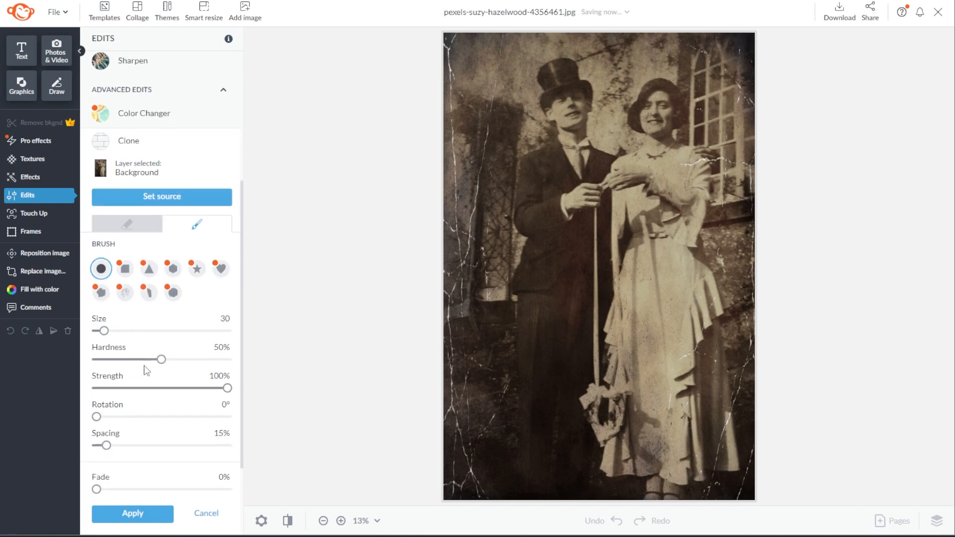
Raise the clone brush size to 78 and zoom in on the cracked left side
{"action": "left_click_drag", "start_coordinate": [242, 311], "coordinate": [243, 342]}
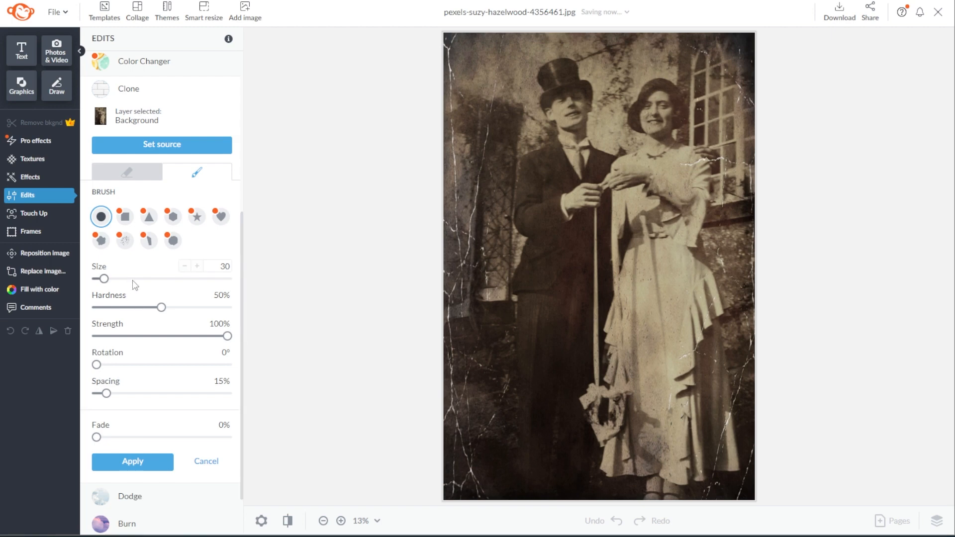
{"action": "left_click_drag", "start_coordinate": [128, 279], "coordinate": [102, 280]}
{"action": "scroll", "coordinate": [473, 213], "scroll_direction": "up", "scroll_amount": 4}
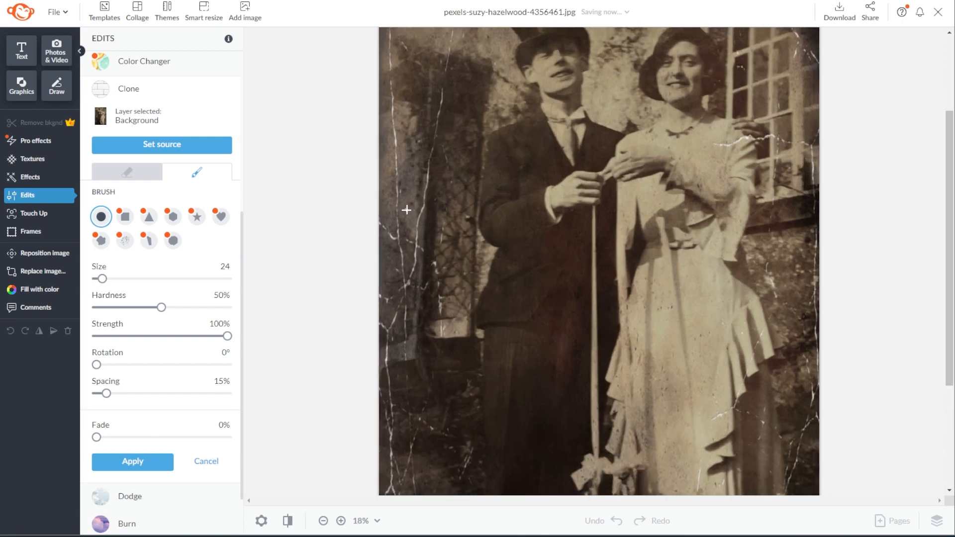
{"action": "left_click", "coordinate": [116, 279]}
{"action": "scroll", "coordinate": [362, 234], "scroll_direction": "up", "scroll_amount": 1}
{"action": "left_click_drag", "start_coordinate": [339, 501], "coordinate": [330, 501]}
{"action": "scroll", "coordinate": [329, 289], "scroll_direction": "up", "scroll_amount": 1}
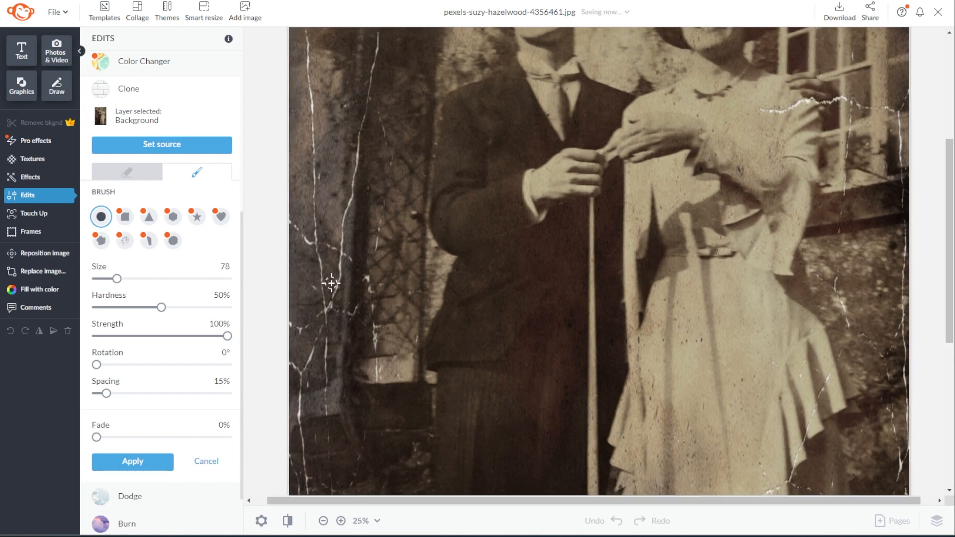
{"action": "left_click_drag", "start_coordinate": [376, 501], "coordinate": [358, 501]}
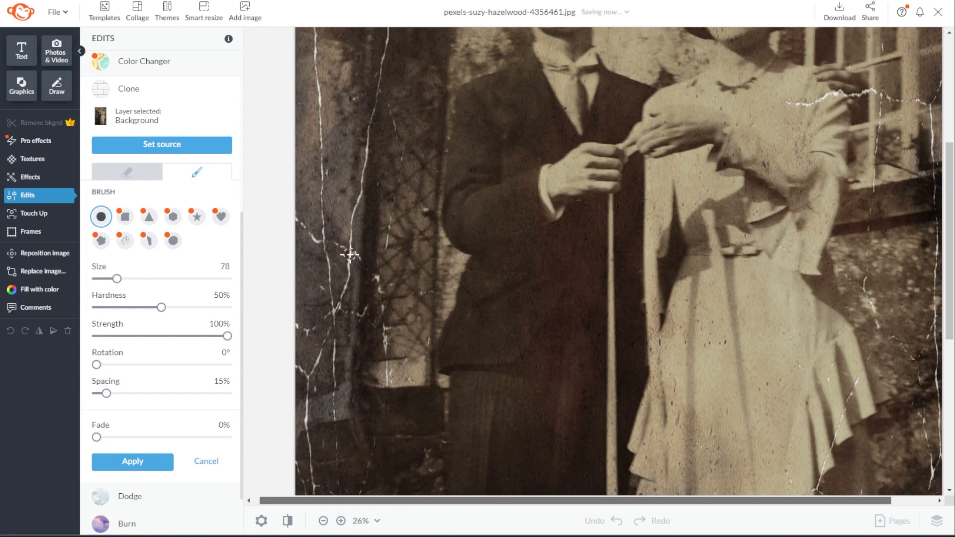
Set a clone source beside the left crack and paint out the first white cracks
{"action": "left_click", "coordinate": [342, 205]}
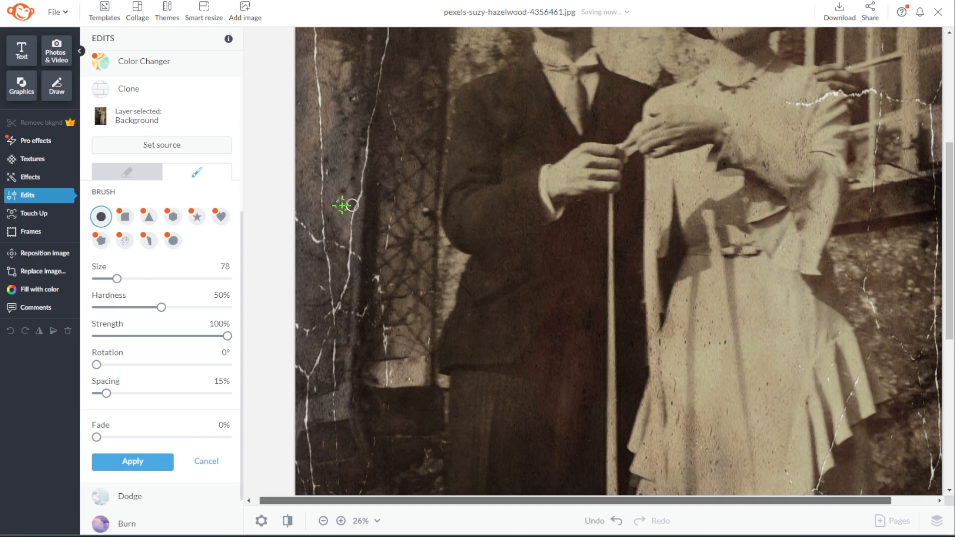
{"action": "left_click", "coordinate": [352, 208]}
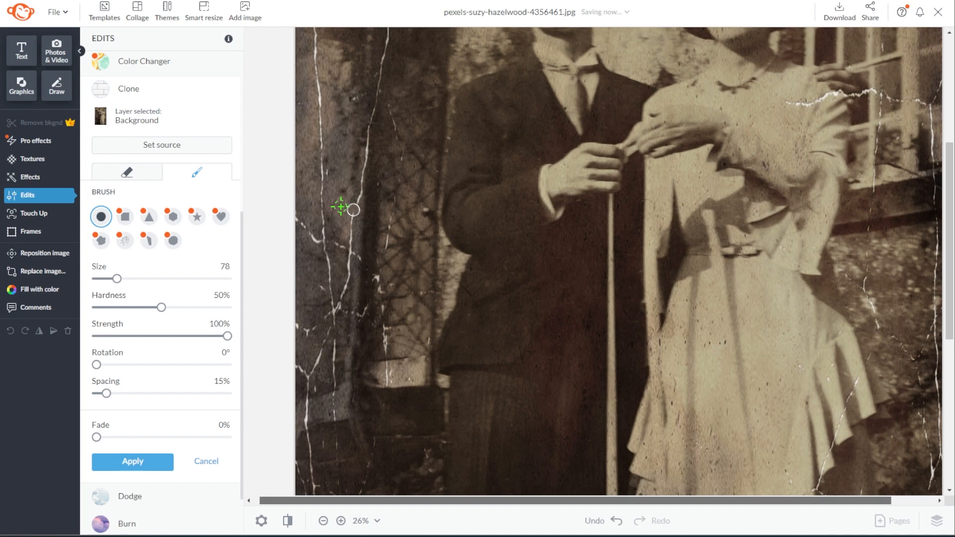
{"action": "mouse_move", "coordinate": [353, 210]}
{"action": "left_mouse_down"}
{"action": "mouse_move", "coordinate": [353, 220]}
{"action": "mouse_move", "coordinate": [355, 199]}
{"action": "left_mouse_up"}
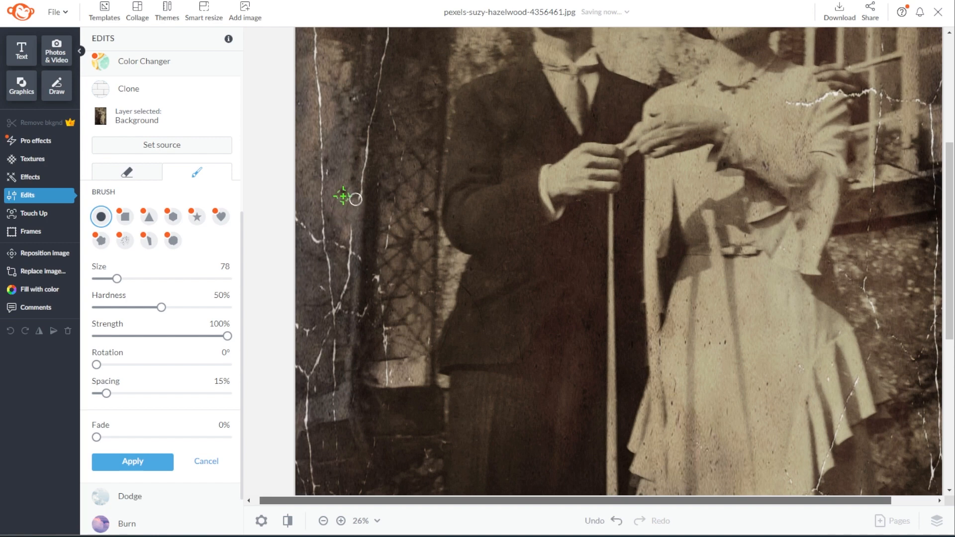
{"action": "left_click", "coordinate": [202, 150]}
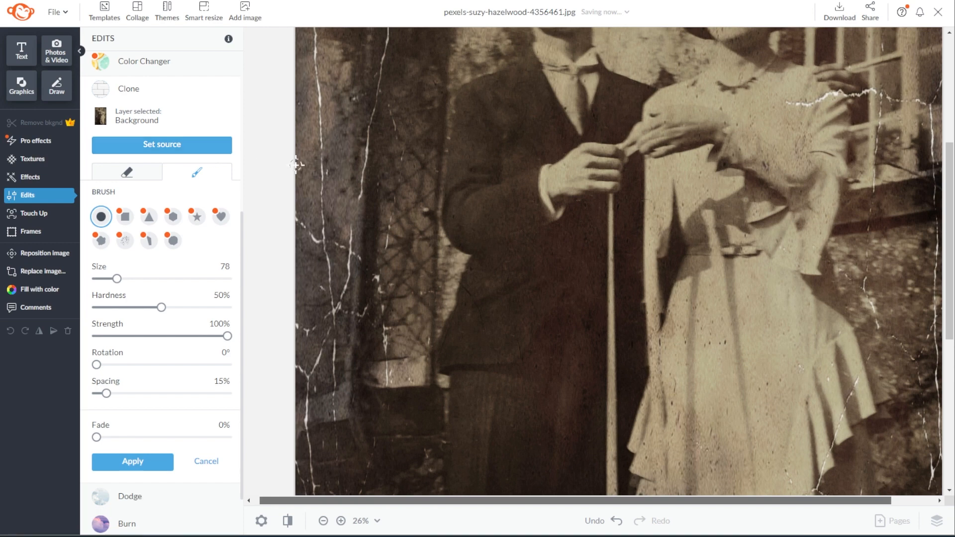
{"action": "left_click", "coordinate": [342, 189]}
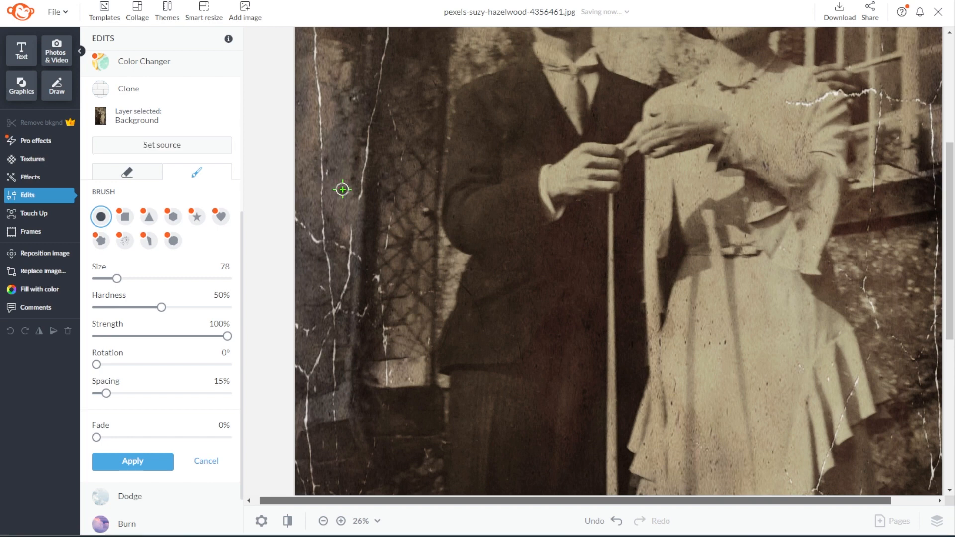
{"action": "left_click_drag", "start_coordinate": [357, 197], "coordinate": [362, 168]}
Resample beside the cracks and clone out the nearby crack and the long right-hand crack
{"action": "left_click", "coordinate": [142, 152]}
{"action": "left_click", "coordinate": [339, 228]}
{"action": "left_click_drag", "start_coordinate": [350, 243], "coordinate": [347, 274]}
{"action": "left_click_drag", "start_coordinate": [367, 155], "coordinate": [380, 60]}
{"action": "scroll", "coordinate": [359, 113], "scroll_direction": "up", "scroll_amount": 1}
{"action": "left_click_drag", "start_coordinate": [359, 107], "coordinate": [368, 132]}
{"action": "left_click_drag", "start_coordinate": [363, 215], "coordinate": [359, 392]}
Clone over the lower crack, undoing and repainting it from a better source point
{"action": "left_click", "coordinate": [154, 147]}
{"action": "left_click", "coordinate": [380, 339]}
{"action": "left_click_drag", "start_coordinate": [356, 339], "coordinate": [360, 383]}
{"action": "key", "text": "ctrl+z"}
{"action": "left_click", "coordinate": [155, 148]}
{"action": "left_click", "coordinate": [377, 340]}
{"action": "left_click_drag", "start_coordinate": [356, 343], "coordinate": [360, 393]}
Clone out the long crack on the left and a small crack in the background
{"action": "left_click", "coordinate": [155, 148]}
{"action": "left_click", "coordinate": [304, 122]}
{"action": "left_click_drag", "start_coordinate": [292, 119], "coordinate": [300, 264]}
{"action": "left_click", "coordinate": [154, 147]}
{"action": "left_click", "coordinate": [292, 44]}
{"action": "left_click_drag", "start_coordinate": [284, 41], "coordinate": [292, 138]}
{"action": "left_click_drag", "start_coordinate": [266, 217], "coordinate": [285, 245]}
Clone out the star-shaped crack and the remaining diagonal crack pieces
{"action": "left_click", "coordinate": [154, 148]}
{"action": "left_click", "coordinate": [284, 267]}
{"action": "mouse_move", "coordinate": [299, 281]}
{"action": "left_mouse_down"}
{"action": "mouse_move", "coordinate": [308, 296]}
{"action": "mouse_move", "coordinate": [274, 341]}
{"action": "mouse_move", "coordinate": [317, 320]}
{"action": "left_mouse_up"}
{"action": "left_click", "coordinate": [154, 148]}
{"action": "left_click", "coordinate": [281, 321]}
{"action": "left_click", "coordinate": [154, 148]}
{"action": "left_click", "coordinate": [278, 360]}
{"action": "scroll", "coordinate": [302, 329], "scroll_direction": "down", "scroll_amount": 1}
{"action": "mouse_move", "coordinate": [298, 390]}
{"action": "left_mouse_down"}
{"action": "mouse_move", "coordinate": [296, 405]}
{"action": "mouse_move", "coordinate": [324, 206]}
{"action": "left_mouse_up"}
{"action": "scroll", "coordinate": [296, 405], "scroll_direction": "down", "scroll_amount": 2}
{"action": "left_click_drag", "start_coordinate": [339, 163], "coordinate": [341, 226]}
Paint over the cracks along the photo's left edge and lower-left area
{"action": "left_click", "coordinate": [154, 148]}
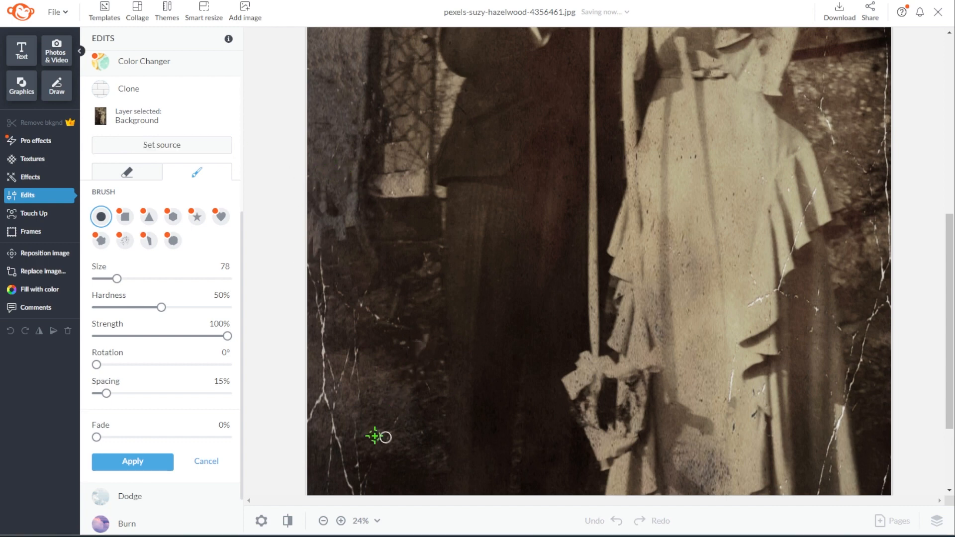
{"action": "mouse_move", "coordinate": [406, 325]}
{"action": "left_mouse_down"}
{"action": "mouse_move", "coordinate": [336, 337]}
{"action": "mouse_move", "coordinate": [333, 318]}
{"action": "mouse_move", "coordinate": [319, 341]}
{"action": "mouse_move", "coordinate": [340, 410]}
{"action": "left_mouse_up"}
{"action": "scroll", "coordinate": [340, 411], "scroll_direction": "down", "scroll_amount": 3}
{"action": "mouse_move", "coordinate": [379, 351]}
{"action": "left_mouse_down"}
{"action": "mouse_move", "coordinate": [352, 439]}
{"action": "mouse_move", "coordinate": [341, 360]}
{"action": "mouse_move", "coordinate": [431, 264]}
{"action": "left_mouse_up"}
{"action": "scroll", "coordinate": [397, 209], "scroll_direction": "up", "scroll_amount": 5}
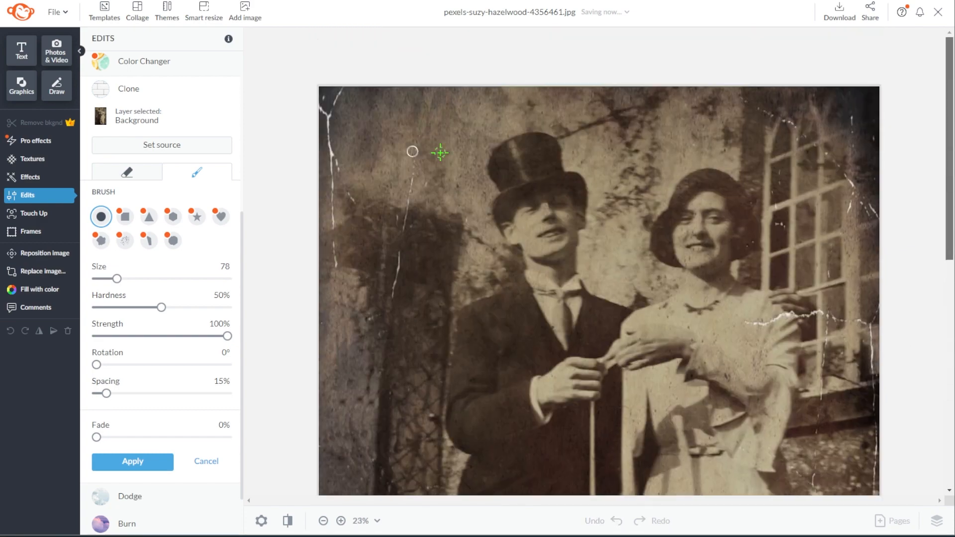
Clone out more of the cracks along the left edge
{"action": "left_click_drag", "start_coordinate": [339, 259], "coordinate": [328, 100]}
{"action": "left_click", "coordinate": [162, 145]}
{"action": "left_click", "coordinate": [361, 120]}
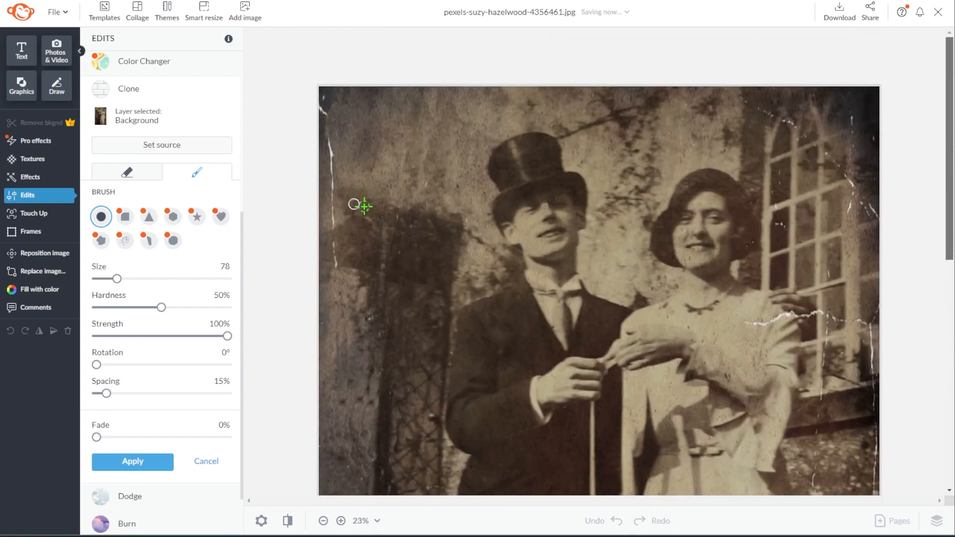
{"action": "left_click_drag", "start_coordinate": [334, 144], "coordinate": [334, 226]}
{"action": "left_click_drag", "start_coordinate": [324, 95], "coordinate": [325, 113]}
Clone out the small right-edge crack and the crack by the sleeve
{"action": "left_click_drag", "start_coordinate": [851, 113], "coordinate": [852, 148]}
{"action": "scroll", "coordinate": [826, 338], "scroll_direction": "up", "scroll_amount": 2}
{"action": "left_click", "coordinate": [722, 329], "text": "alt"}
{"action": "mouse_move", "coordinate": [719, 318]}
{"action": "left_mouse_down"}
{"action": "mouse_move", "coordinate": [826, 303]}
{"action": "mouse_move", "coordinate": [856, 322]}
{"action": "mouse_move", "coordinate": [832, 274]}
{"action": "mouse_move", "coordinate": [815, 309]}
{"action": "mouse_move", "coordinate": [825, 300]}
{"action": "mouse_move", "coordinate": [804, 307]}
{"action": "mouse_move", "coordinate": [845, 315]}
{"action": "left_mouse_up"}
{"action": "left_click", "coordinate": [192, 144]}
{"action": "left_click", "coordinate": [840, 289]}
{"action": "left_click", "coordinate": [192, 145]}
{"action": "left_click", "coordinate": [817, 289]}
Clone away cracks right of the sleeve, on the window panes and near the window arch
{"action": "left_click", "coordinate": [155, 149]}
{"action": "left_click", "coordinate": [804, 300]}
{"action": "left_click", "coordinate": [161, 145]}
{"action": "left_click", "coordinate": [827, 303]}
{"action": "left_click_drag", "start_coordinate": [828, 245], "coordinate": [828, 254]}
{"action": "left_click_drag", "start_coordinate": [763, 187], "coordinate": [759, 169]}
{"action": "left_click_drag", "start_coordinate": [764, 49], "coordinate": [776, 53]}
{"action": "left_click_drag", "start_coordinate": [856, 158], "coordinate": [855, 168]}
{"action": "left_click_drag", "start_coordinate": [851, 315], "coordinate": [862, 314]}
{"action": "left_click_drag", "start_coordinate": [824, 330], "coordinate": [824, 336]}
{"action": "left_click_drag", "start_coordinate": [883, 333], "coordinate": [884, 352]}
Clone out the right-side crack lines, undoing a partial stroke on the far-right crack
{"action": "left_click", "coordinate": [161, 145]}
{"action": "left_click", "coordinate": [832, 420]}
{"action": "mouse_move", "coordinate": [817, 416]}
{"action": "left_mouse_down"}
{"action": "mouse_move", "coordinate": [815, 444]}
{"action": "mouse_move", "coordinate": [823, 344]}
{"action": "left_mouse_up"}
{"action": "left_click", "coordinate": [162, 143]}
{"action": "left_click", "coordinate": [889, 339]}
{"action": "left_click_drag", "start_coordinate": [884, 350], "coordinate": [885, 384]}
{"action": "key", "text": "ctrl+z"}
{"action": "scroll", "coordinate": [812, 245], "scroll_direction": "down", "scroll_amount": 5}
Resample beside the cracks and paint out more right-side crack lines further down
{"action": "left_click", "coordinate": [162, 145]}
{"action": "left_click", "coordinate": [830, 254]}
{"action": "left_click_drag", "start_coordinate": [813, 271], "coordinate": [813, 335]}
{"action": "scroll", "coordinate": [840, 356], "scroll_direction": "down", "scroll_amount": 1}
{"action": "left_click", "coordinate": [161, 144]}
{"action": "left_click", "coordinate": [930, 255]}
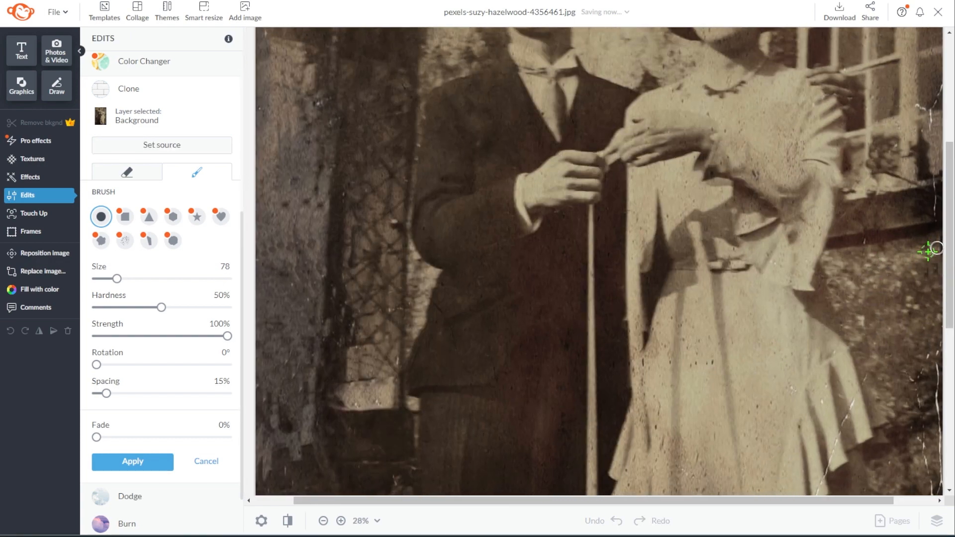
{"action": "scroll", "coordinate": [929, 164], "scroll_direction": "down", "scroll_amount": 5}
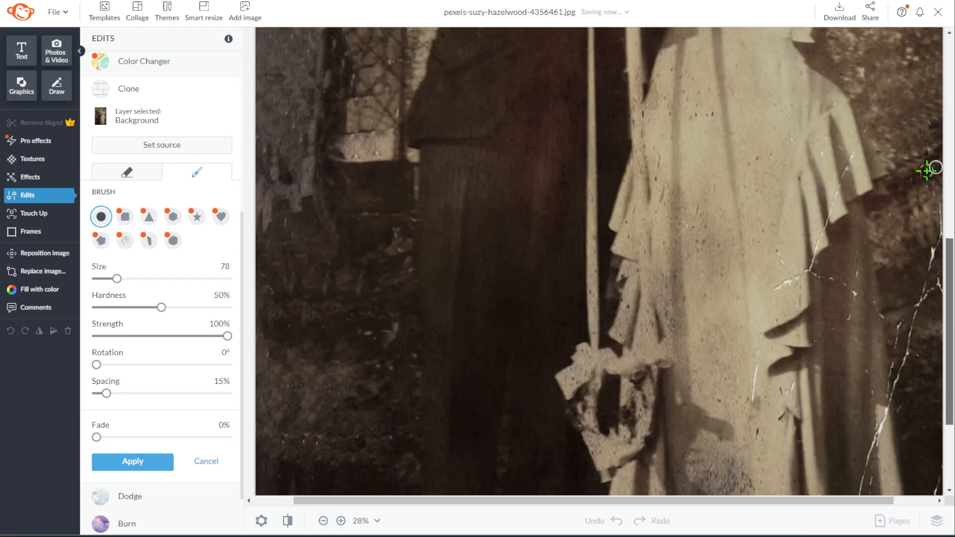
{"action": "scroll", "coordinate": [756, 358], "scroll_direction": "down", "scroll_amount": 3}
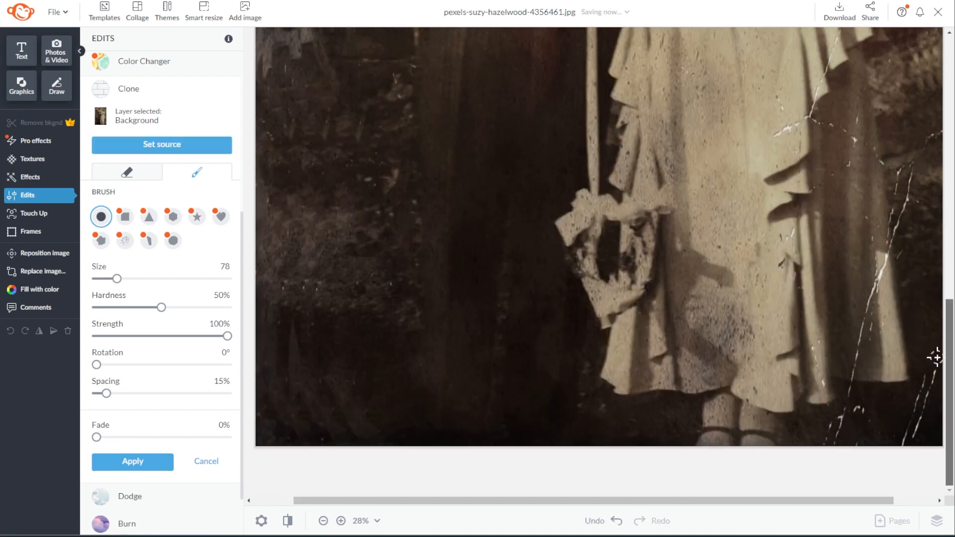
Clone out white scratches on the dress, the coat and the background beside the coat
{"action": "left_click", "coordinate": [138, 147]}
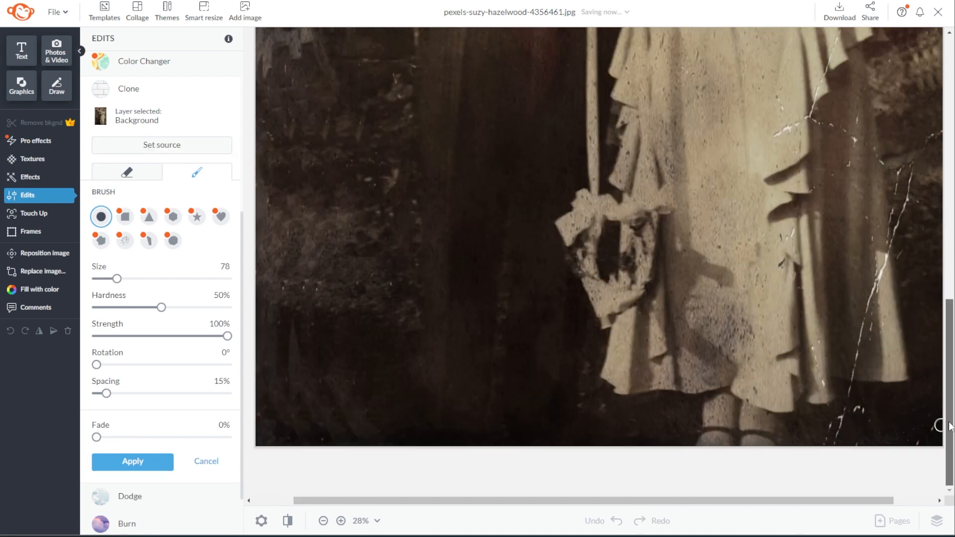
{"action": "left_click", "coordinate": [769, 141]}
{"action": "left_click_drag", "start_coordinate": [777, 134], "coordinate": [806, 119]}
{"action": "left_click", "coordinate": [161, 145]}
{"action": "left_click", "coordinate": [790, 174]}
{"action": "left_click_drag", "start_coordinate": [791, 230], "coordinate": [785, 261]}
{"action": "left_click_drag", "start_coordinate": [857, 119], "coordinate": [856, 141]}
{"action": "left_click", "coordinate": [161, 145]}
{"action": "left_click", "coordinate": [918, 185]}
{"action": "left_click_drag", "start_coordinate": [912, 180], "coordinate": [899, 218]}
Clone out scratches along the skirt and right of the dress, then apply the retouching
{"action": "left_click", "coordinate": [162, 145]}
{"action": "left_click", "coordinate": [887, 267]}
{"action": "left_click_drag", "start_coordinate": [885, 255], "coordinate": [852, 378]}
{"action": "left_click", "coordinate": [157, 146]}
{"action": "left_click", "coordinate": [859, 312]}
{"action": "left_click", "coordinate": [161, 144]}
{"action": "left_click", "coordinate": [863, 273]}
{"action": "left_click_drag", "start_coordinate": [869, 279], "coordinate": [866, 360]}
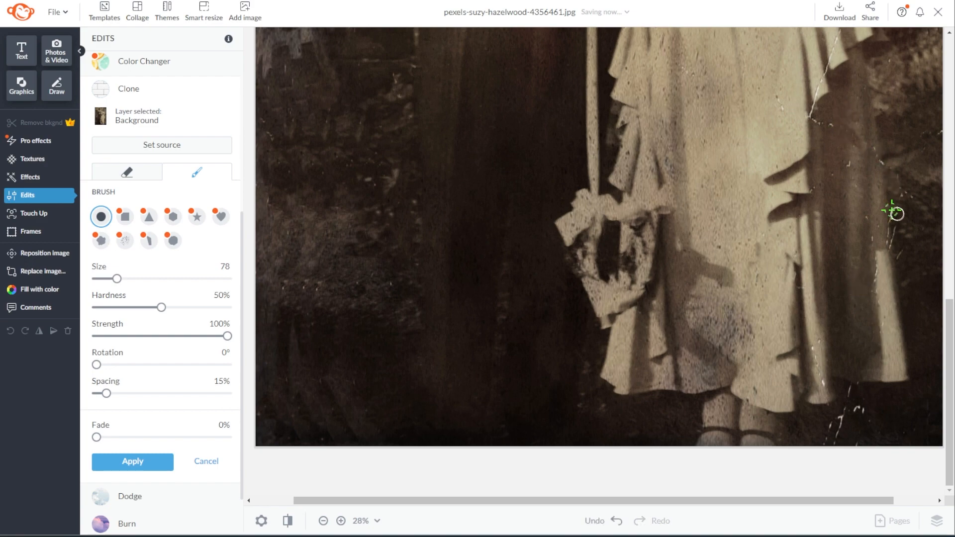
{"action": "scroll", "coordinate": [857, 309], "scroll_direction": "down", "scroll_amount": 5}
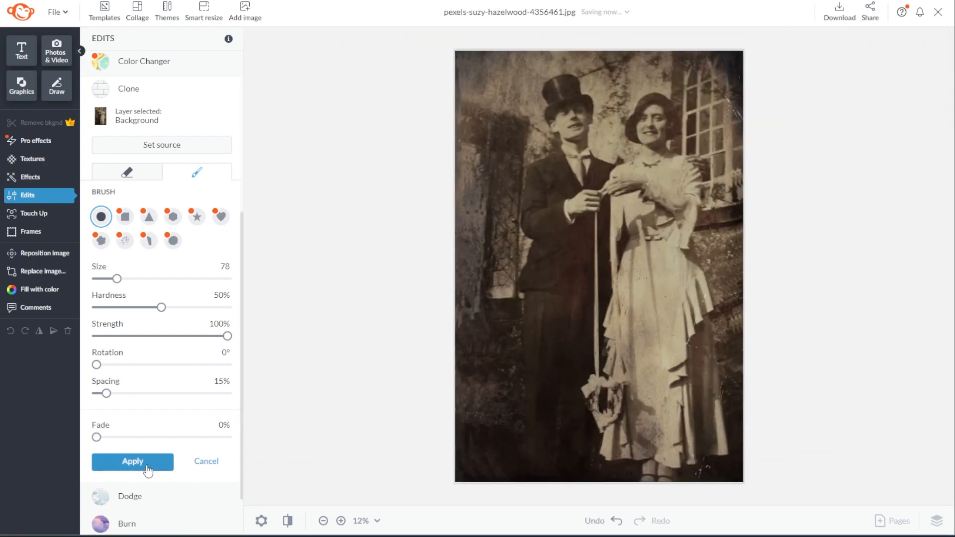
{"action": "left_click", "coordinate": [148, 470]}
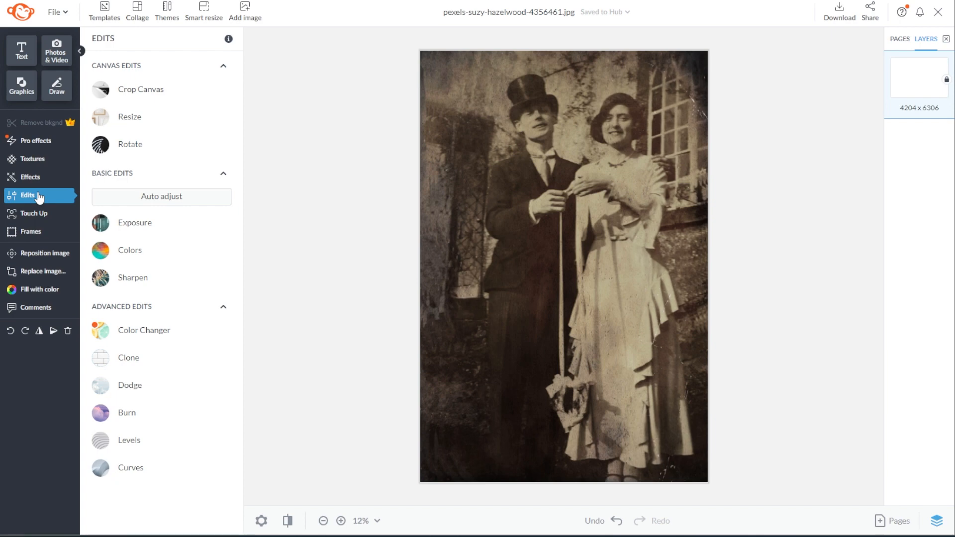
Open Curves and pick the Daguerreotype Shiro preset after trying Journo Pushed
{"action": "left_click", "coordinate": [137, 470]}
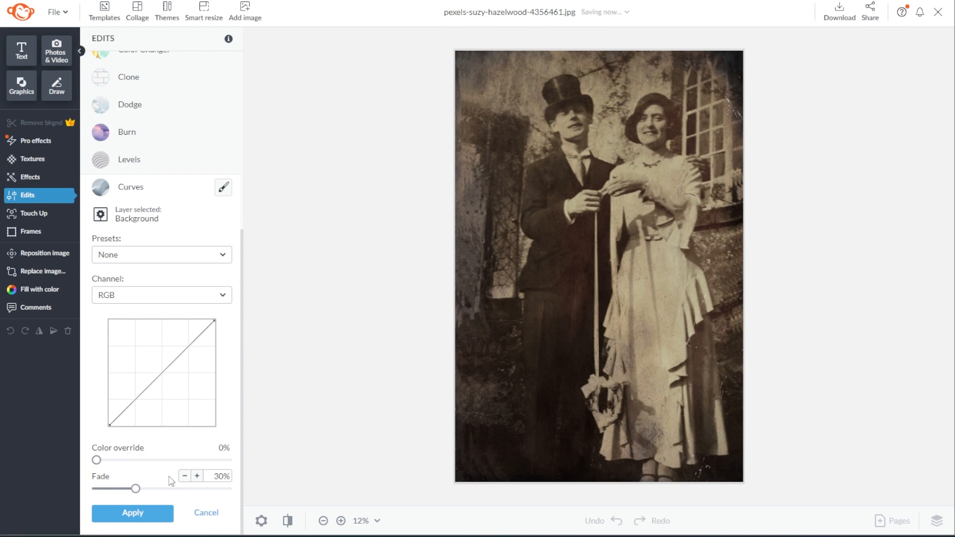
{"action": "left_click", "coordinate": [169, 255]}
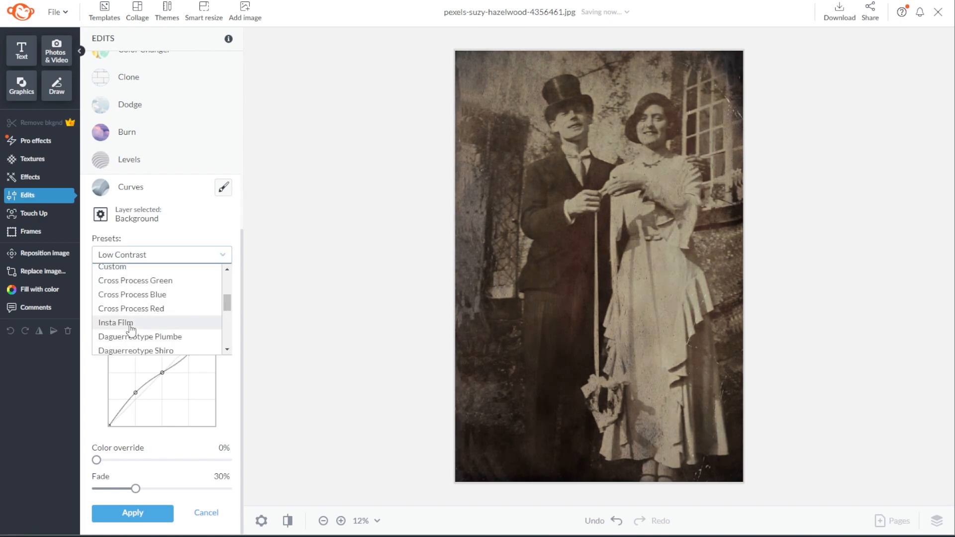
{"action": "scroll", "coordinate": [174, 336], "scroll_direction": "down", "scroll_amount": 2}
{"action": "scroll", "coordinate": [173, 336], "scroll_direction": "down", "scroll_amount": 3}
{"action": "scroll", "coordinate": [179, 326], "scroll_direction": "up", "scroll_amount": 1}
{"action": "left_click", "coordinate": [166, 335]}
{"action": "scroll", "coordinate": [166, 319], "scroll_direction": "up", "scroll_amount": 5}
{"action": "scroll", "coordinate": [185, 297], "scroll_direction": "down", "scroll_amount": 1}
{"action": "scroll", "coordinate": [185, 303], "scroll_direction": "down", "scroll_amount": 2}
{"action": "left_click", "coordinate": [184, 284]}
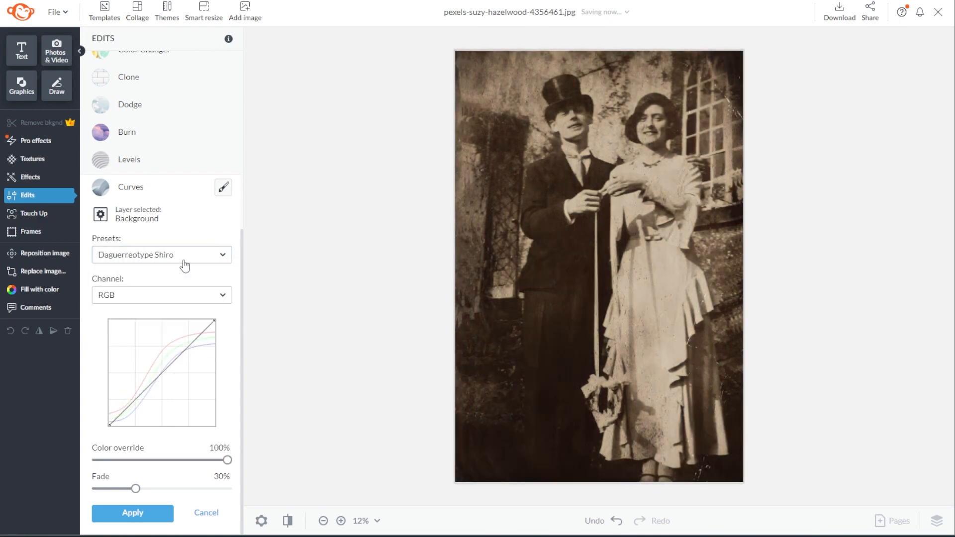
Set color override to 95%, add an RGB curve point, fade to 16%, and apply
{"action": "left_click_drag", "start_coordinate": [227, 460], "coordinate": [223, 463]}
{"action": "left_click_drag", "start_coordinate": [171, 364], "coordinate": [190, 342]}
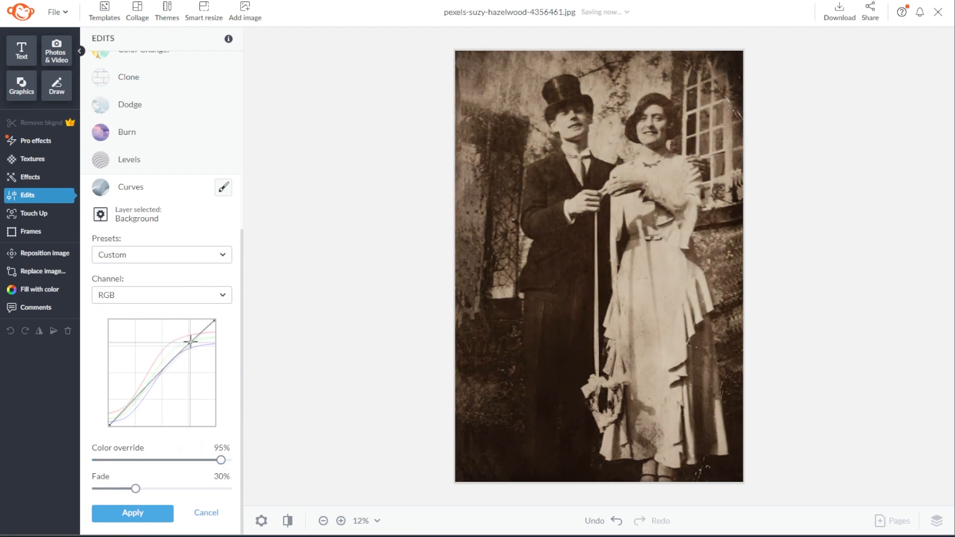
{"action": "left_click_drag", "start_coordinate": [135, 488], "coordinate": [118, 489]}
{"action": "left_click", "coordinate": [126, 515]}
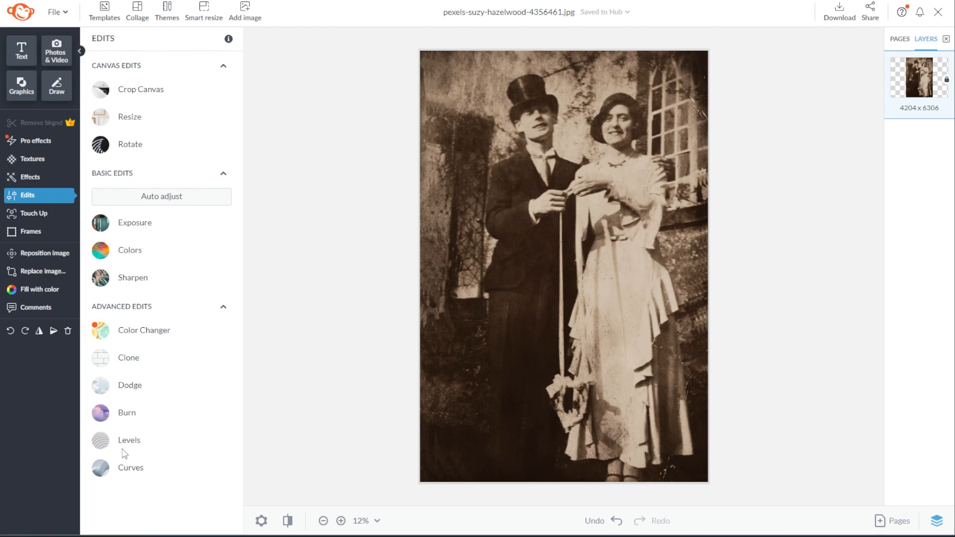
Auto-adjust the colours to temperature −38% and tint −28%, then apply the correction
{"action": "left_click", "coordinate": [121, 257]}
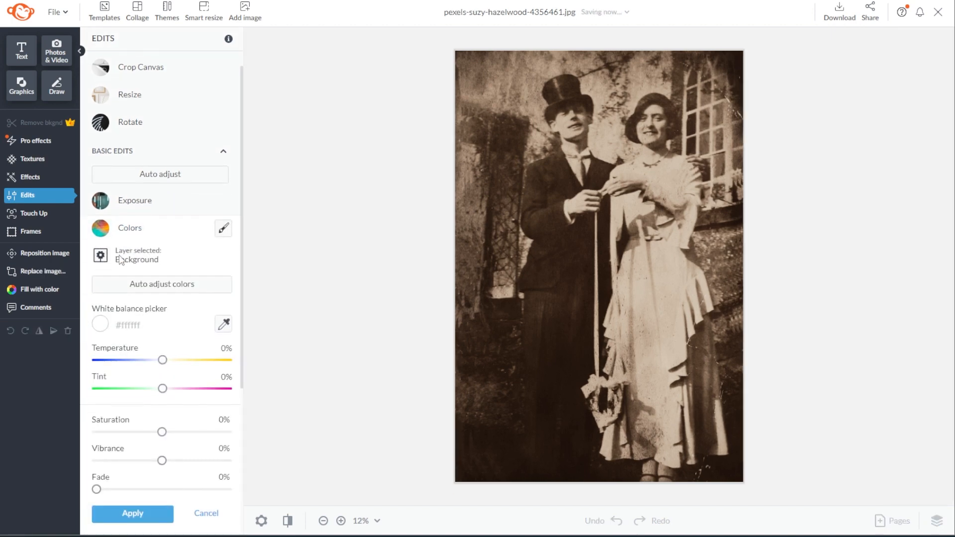
{"action": "scroll", "coordinate": [121, 258], "scroll_direction": "down", "scroll_amount": 3}
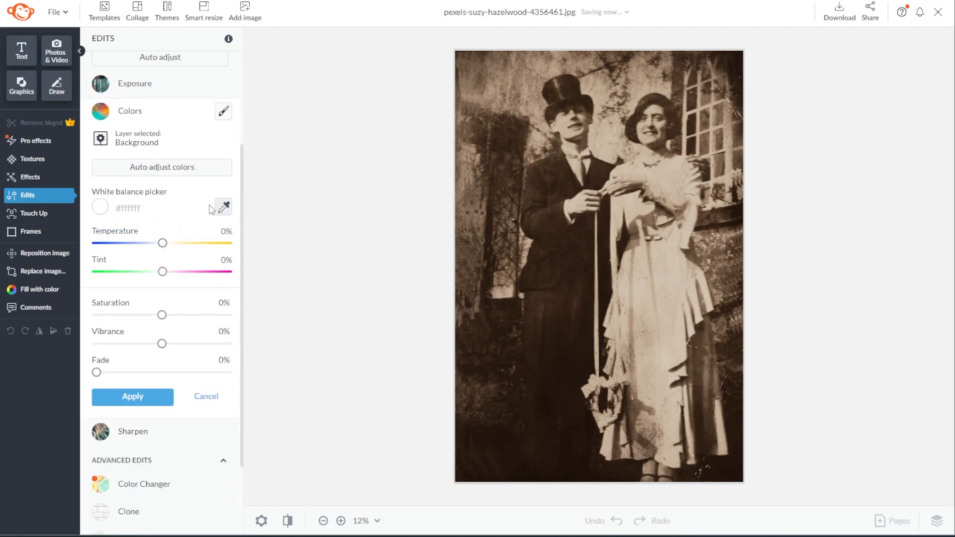
{"action": "mouse_move", "coordinate": [173, 247]}
{"action": "left_click", "coordinate": [186, 172]}
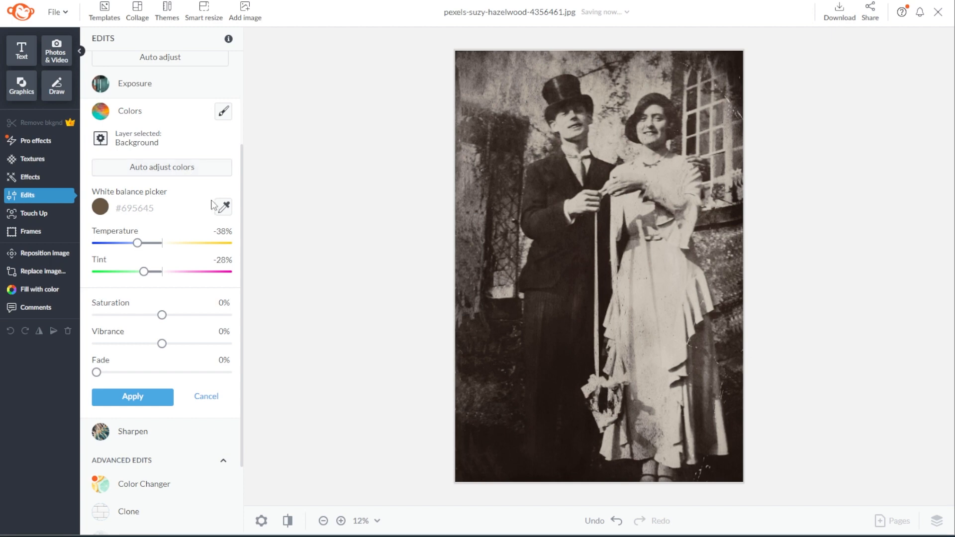
{"action": "left_click", "coordinate": [137, 398]}
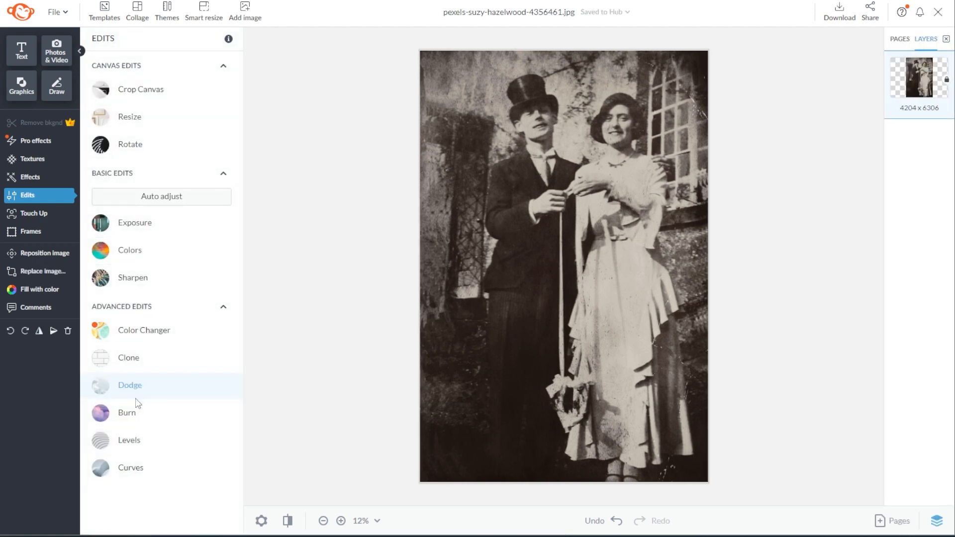
{"action": "left_click", "coordinate": [288, 521]}
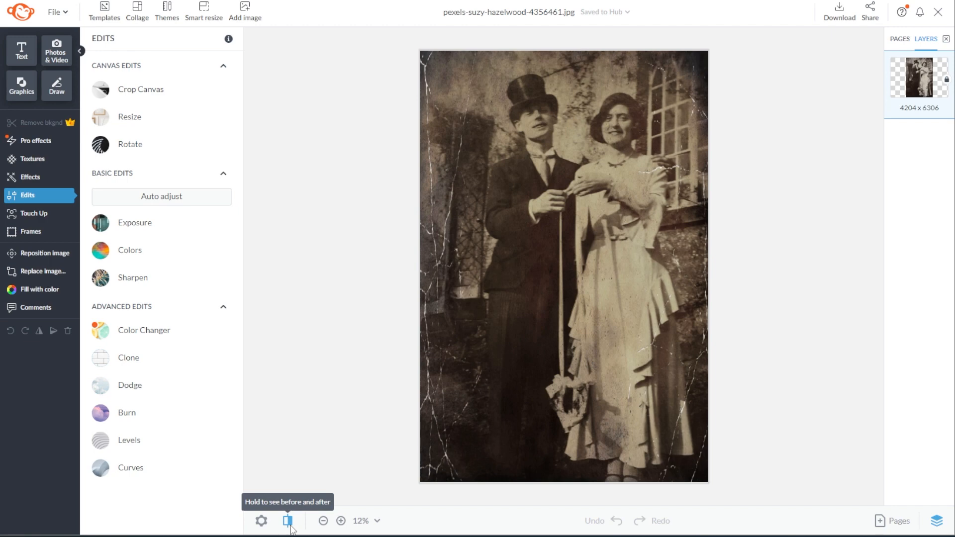
{"action": "left_click", "coordinate": [290, 526]}
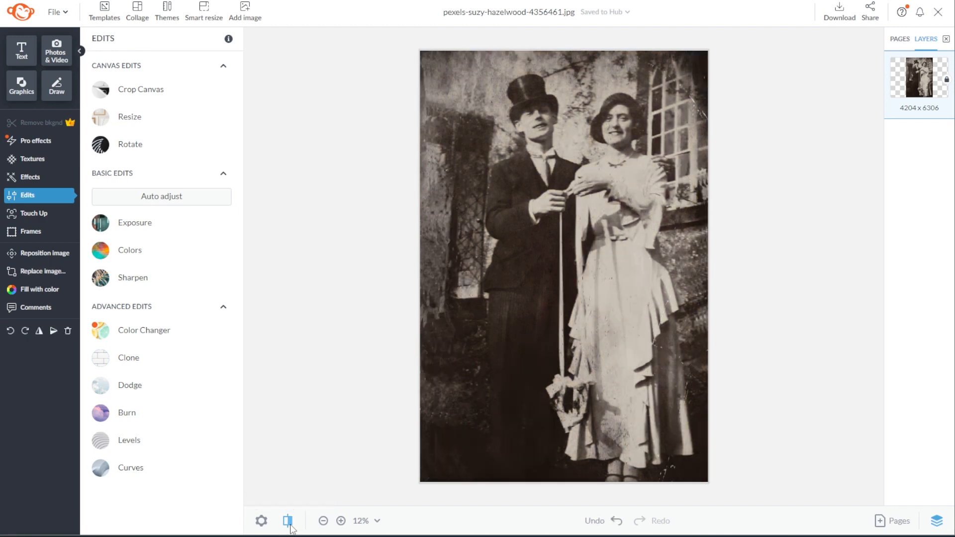
{"action": "left_click", "coordinate": [291, 526]}
{"action": "left_click", "coordinate": [290, 526]}
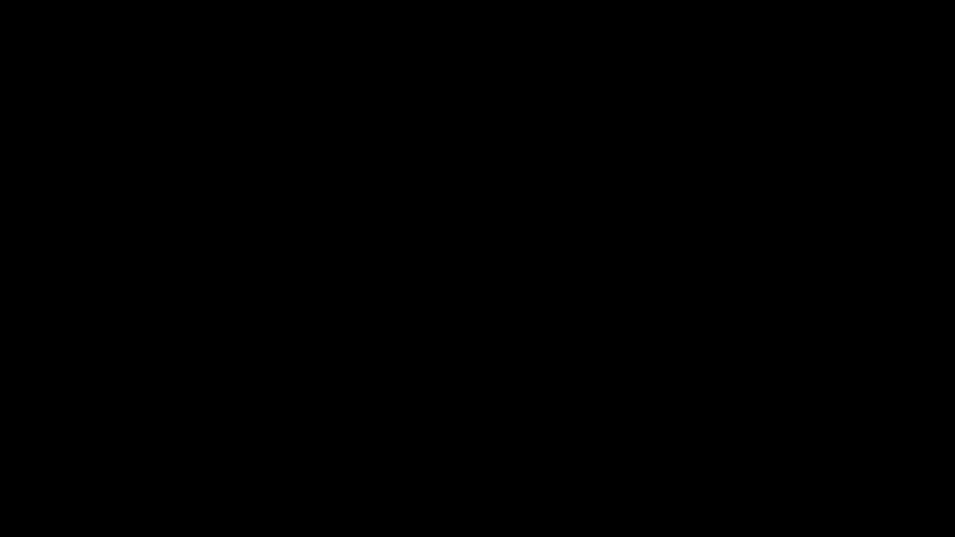